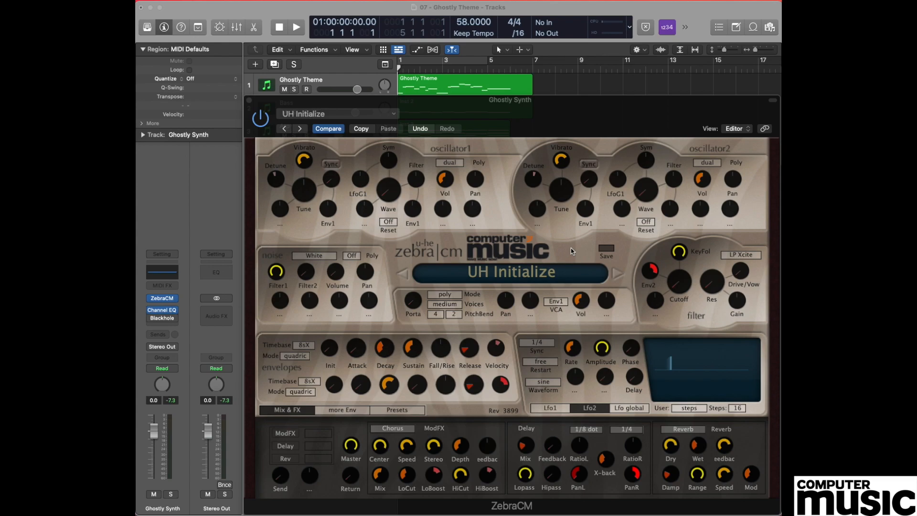
# Load the UH Initialize preset in ZebraCM on the Ghostly Synth track
pyautogui.click(571, 248)
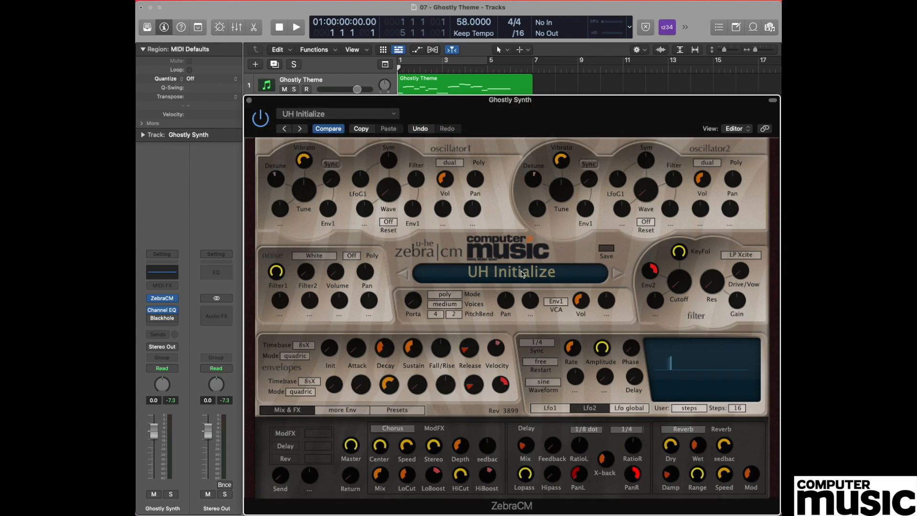
pyautogui.click(522, 274)
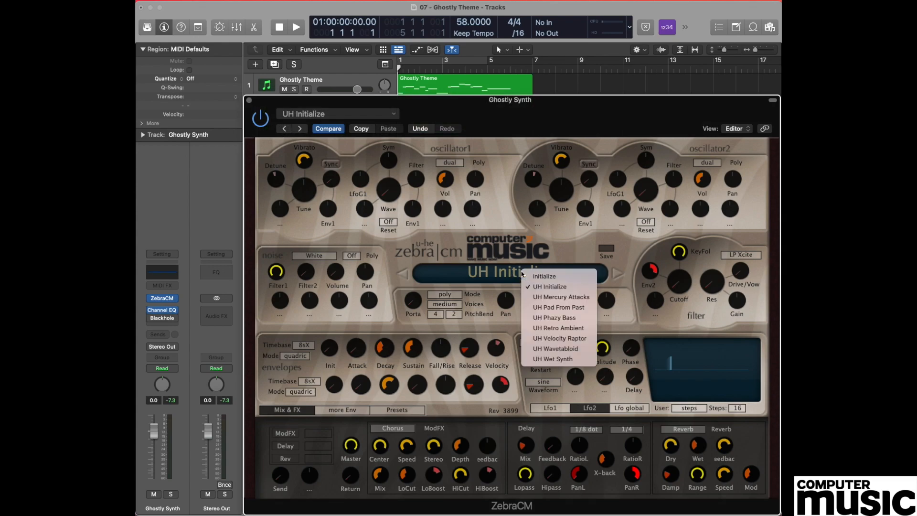
pyautogui.click(551, 286)
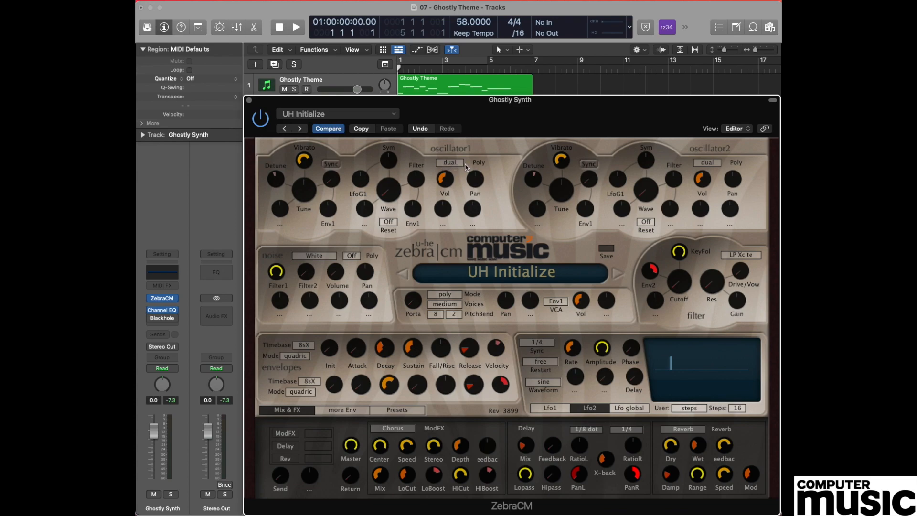
# Set the poly mode of both oscillator 1 and oscillator 2 to single
pyautogui.click(449, 162)
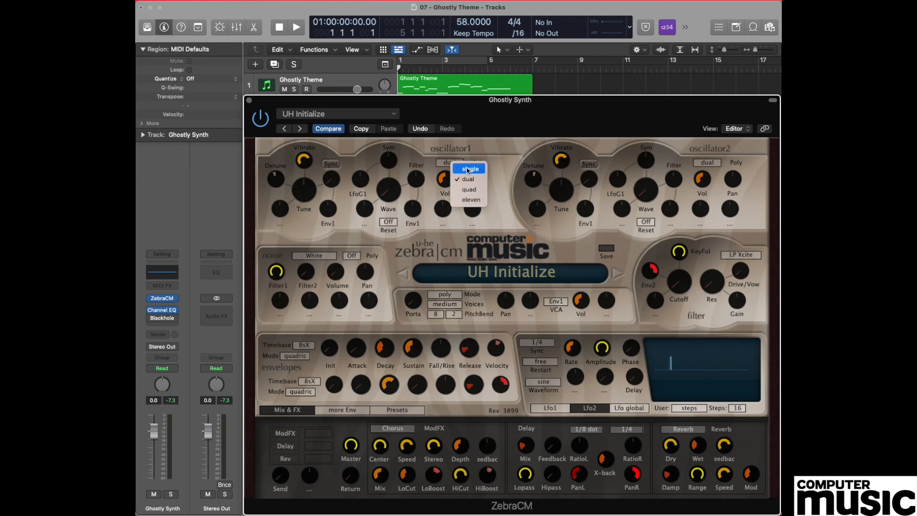
pyautogui.click(467, 169)
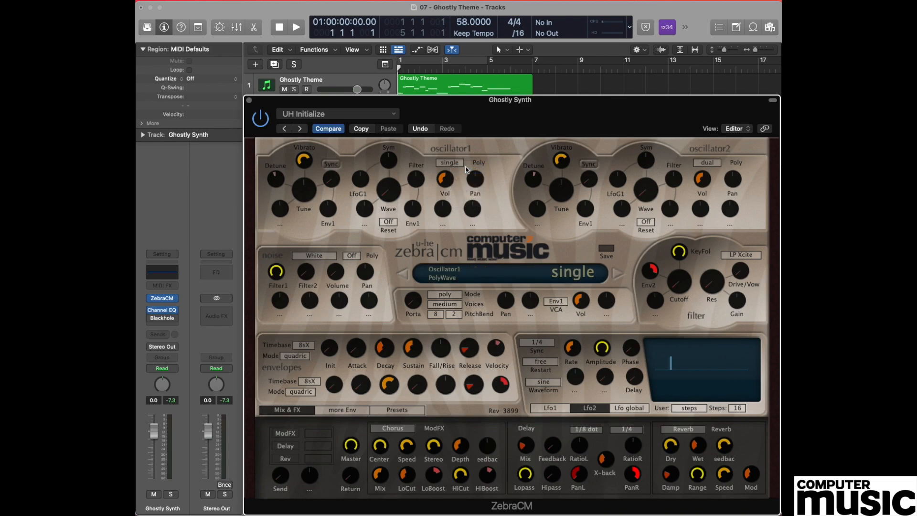
pyautogui.click(710, 166)
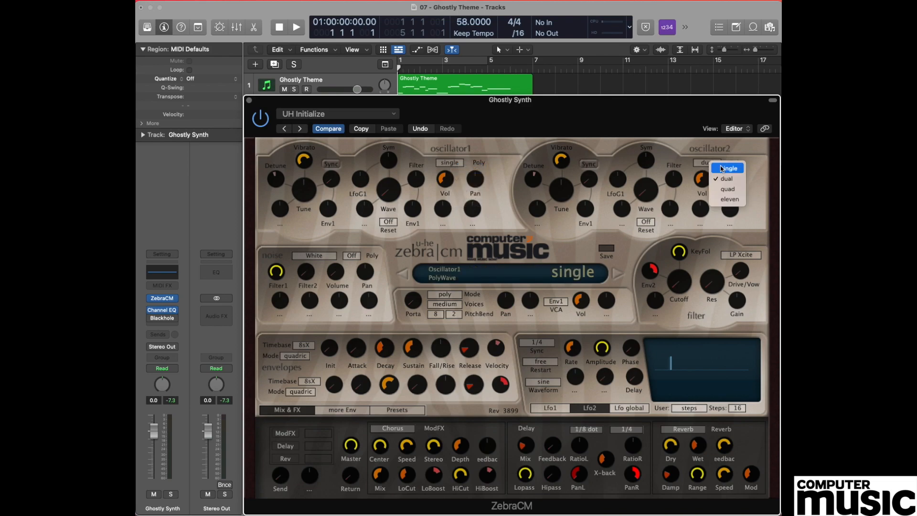
pyautogui.click(719, 165)
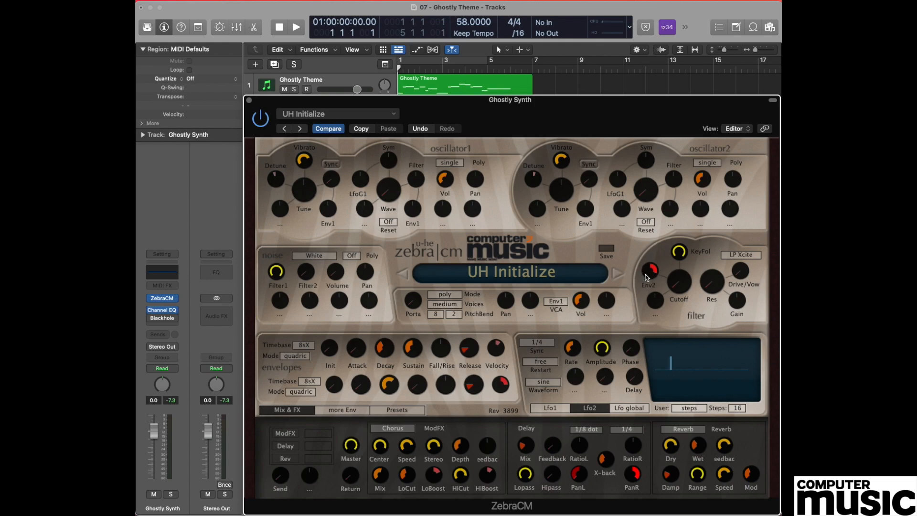
# Remove the filter's Env2 modulation and set its cutoff to about 20
pyautogui.moveTo(653, 273); pyautogui.dragTo(653, 318)
pyautogui.click(682, 288)
pyautogui.moveTo(682, 288); pyautogui.dragTo(683, 276)
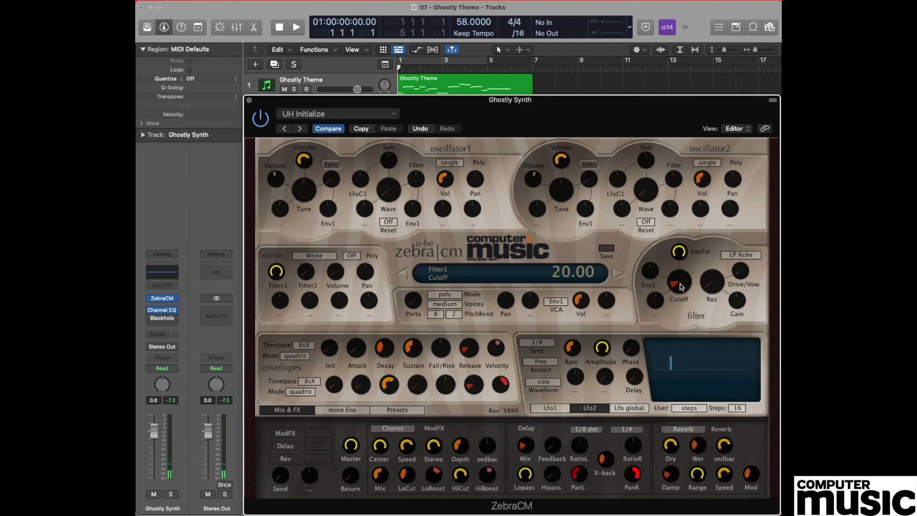
pyautogui.moveTo(681, 289); pyautogui.dragTo(680, 291)
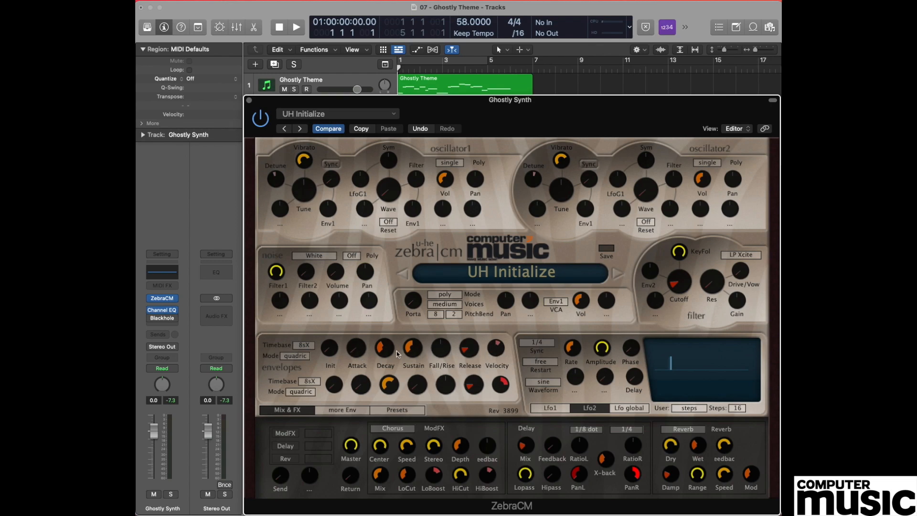
# Lengthen the attack of envelope 1 and set the detune of both oscillators to 0.00
pyautogui.click(360, 353)
pyautogui.moveTo(360, 352); pyautogui.dragTo(362, 317)
pyautogui.moveTo(280, 183); pyautogui.dragTo(283, 175)
pyautogui.moveTo(536, 180); pyautogui.dragTo(535, 191)
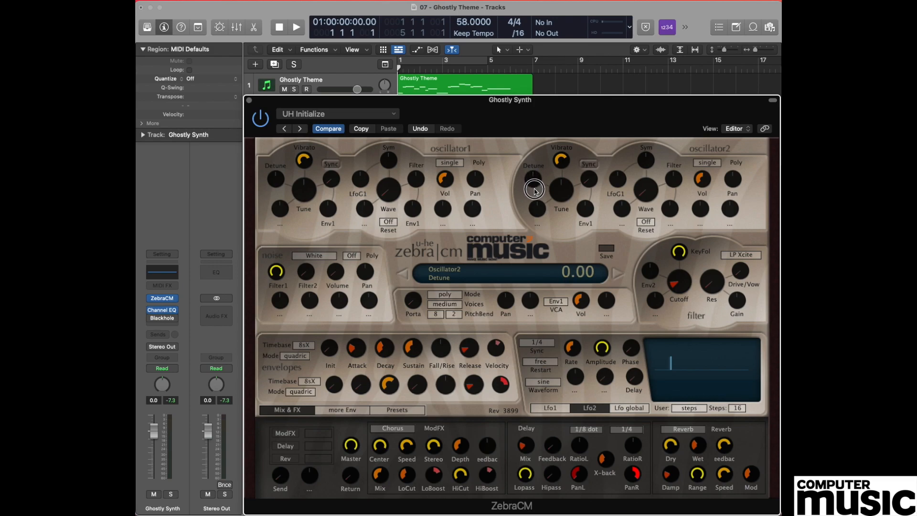
pyautogui.moveTo(535, 191); pyautogui.dragTo(536, 191)
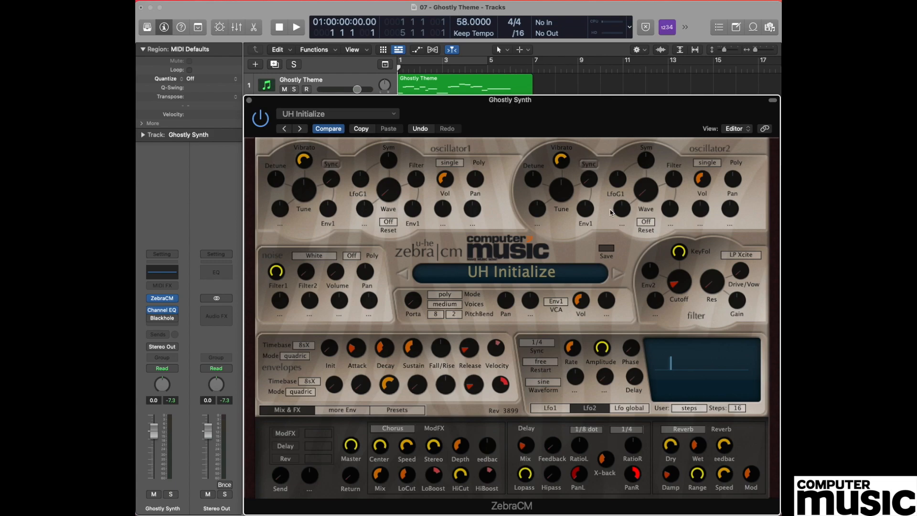
# Assign Lfo2 as the modulation source for oscillator 2's tune and apply a very slight modulation depth
pyautogui.rightClick(539, 210)
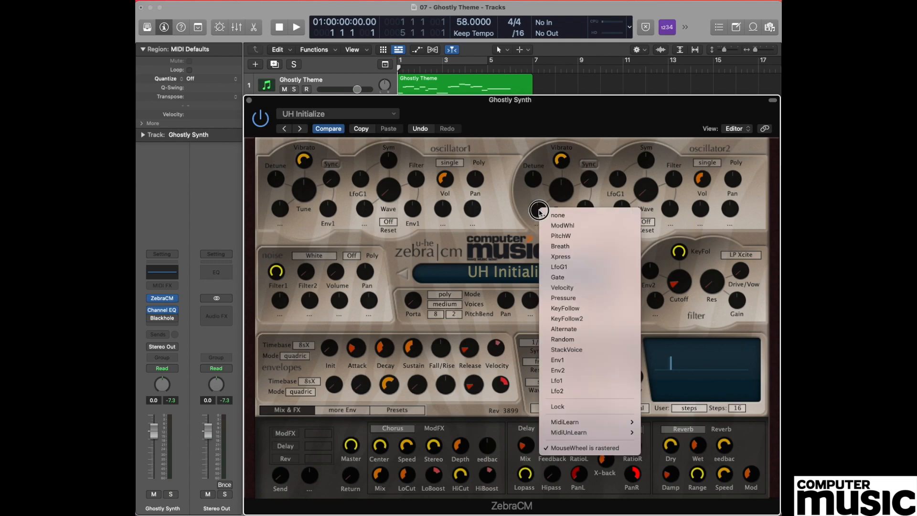
pyautogui.click(566, 391)
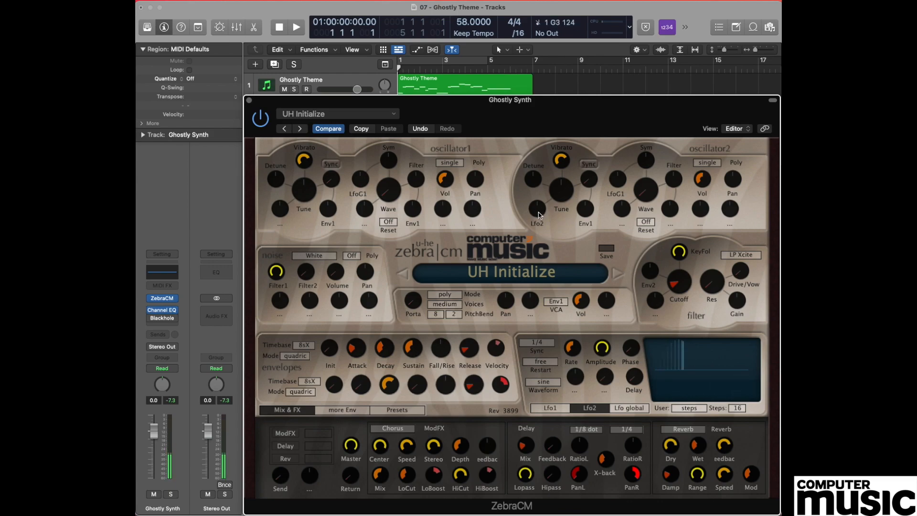
pyautogui.moveTo(537, 212)
pyautogui.scroll(2, 537, 211)
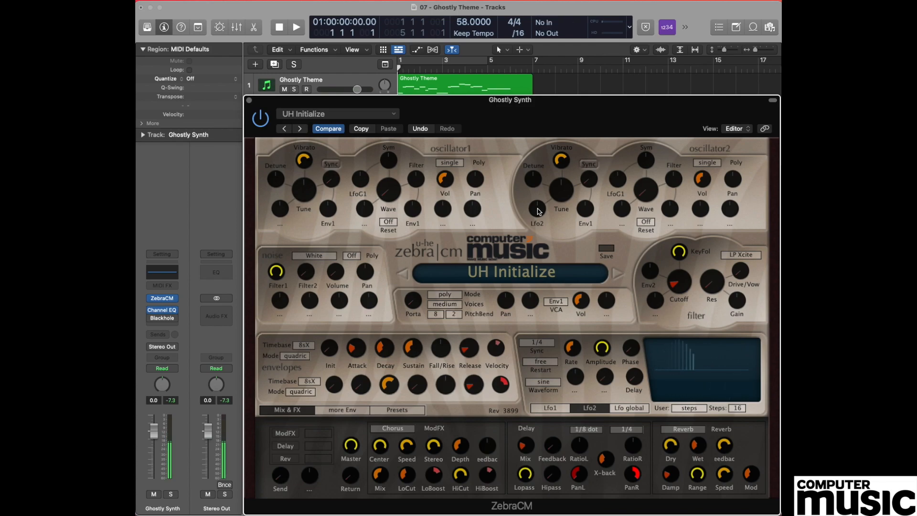
pyautogui.click(537, 209)
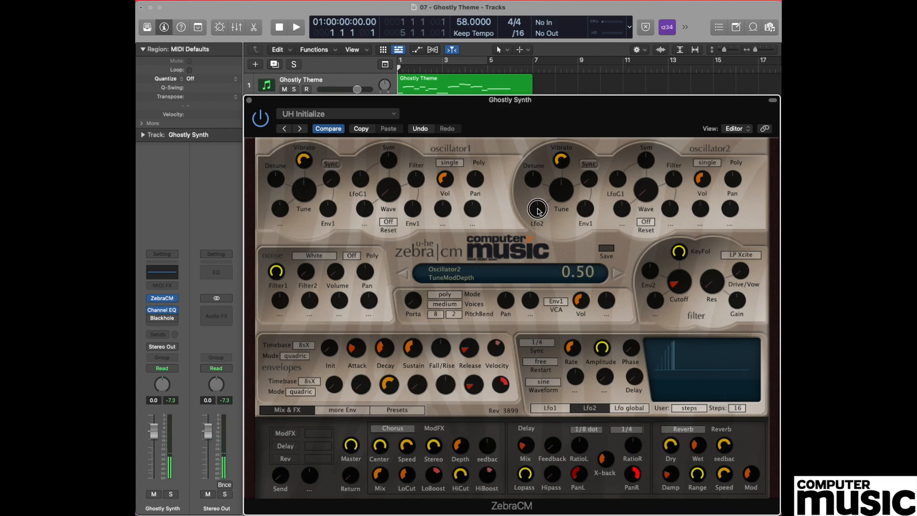
pyautogui.doubleClick(537, 209)
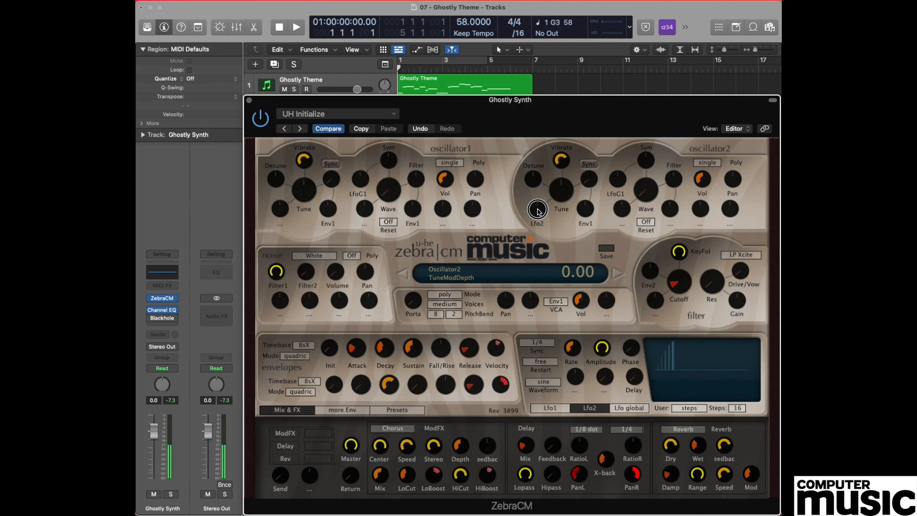
pyautogui.moveTo(537, 210); pyautogui.dragTo(538, 210)
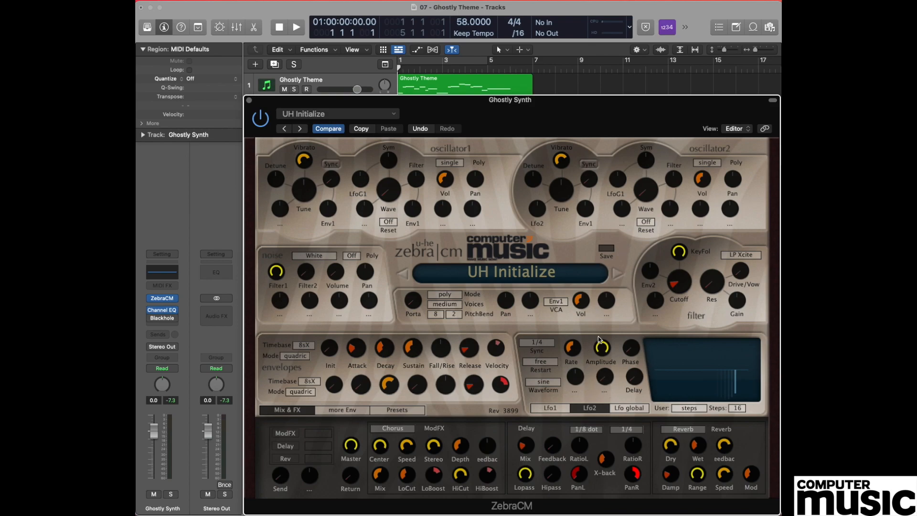
# Slow down the rate of Lfo2 and reduce its amplitude to soften the pitch wobble
pyautogui.click(549, 408)
pyautogui.click(591, 409)
pyautogui.click(628, 408)
pyautogui.click(590, 409)
pyautogui.moveTo(574, 351); pyautogui.dragTo(578, 316)
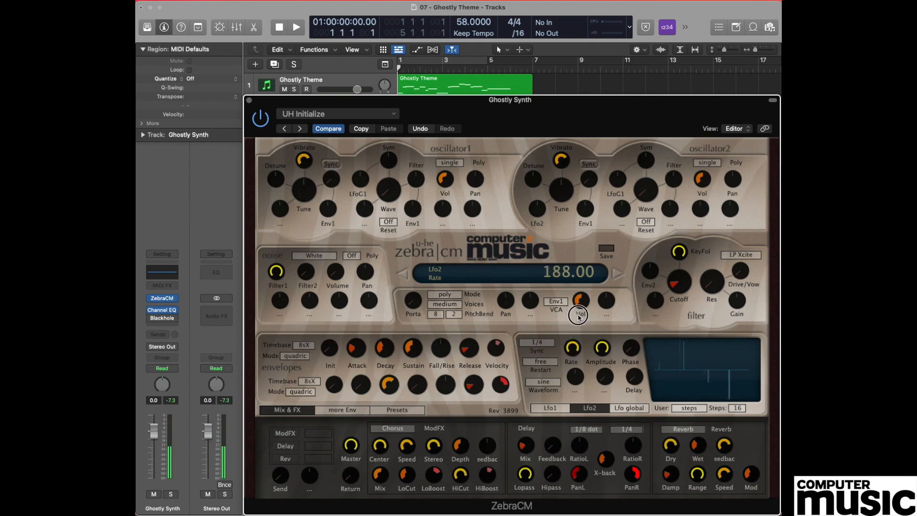
pyautogui.moveTo(578, 316); pyautogui.dragTo(577, 354)
pyautogui.moveTo(573, 354)
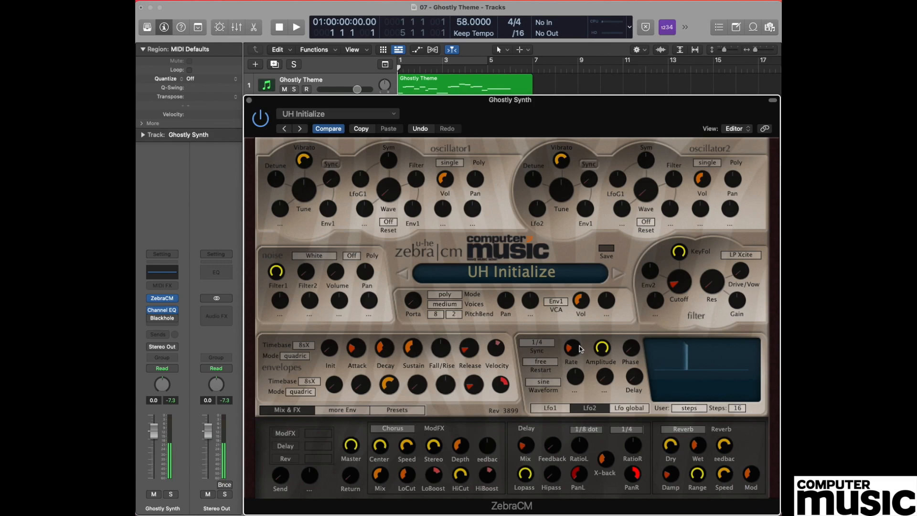
pyautogui.scroll(4, 576, 351)
pyautogui.scroll(2, 576, 352)
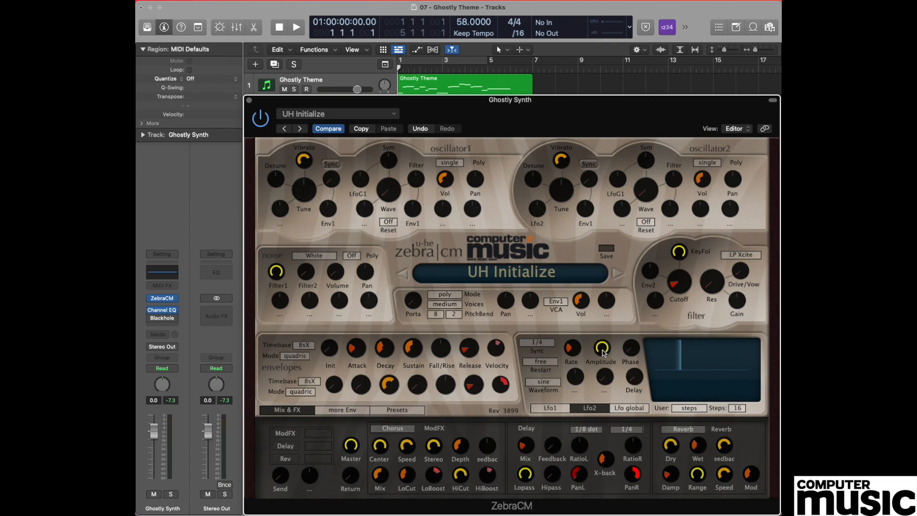
pyautogui.moveTo(604, 350); pyautogui.dragTo(622, 405)
# Try the 1/1 sync setting for Lfo2, and return it to 1/4
pyautogui.click(538, 343)
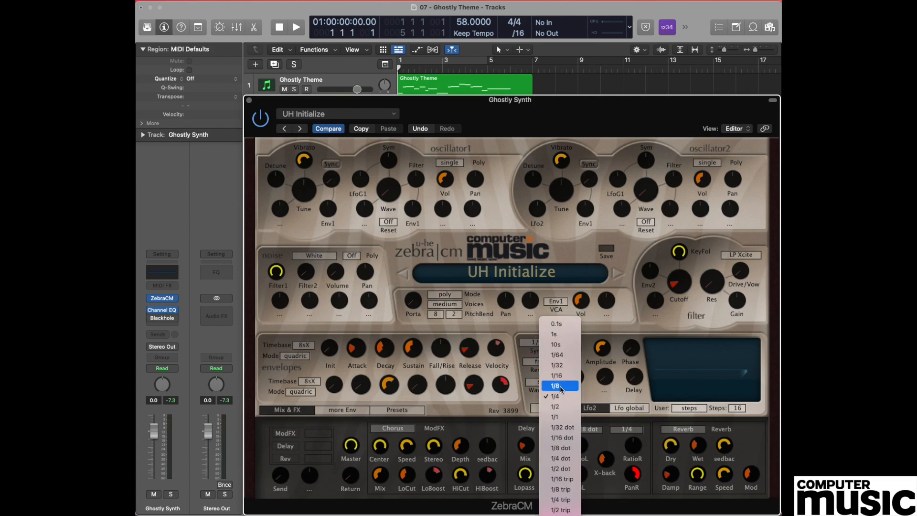
pyautogui.click(564, 417)
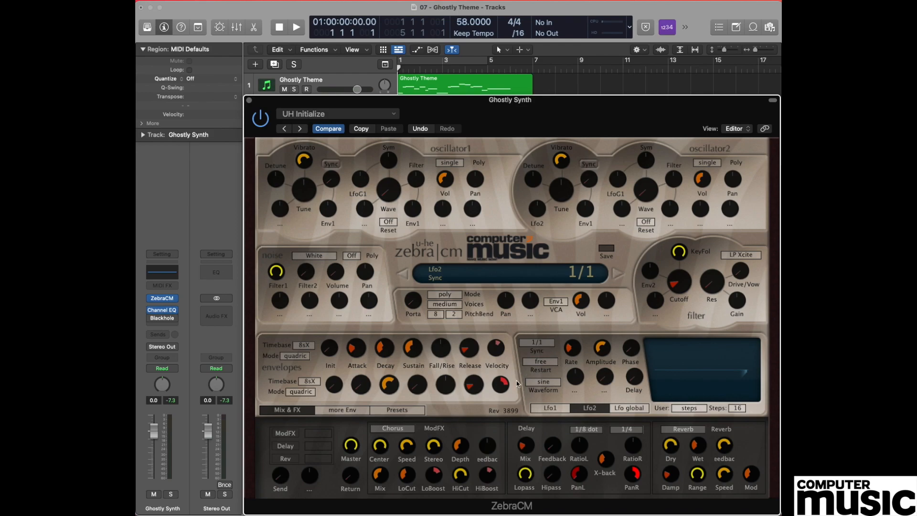
pyautogui.click(537, 343)
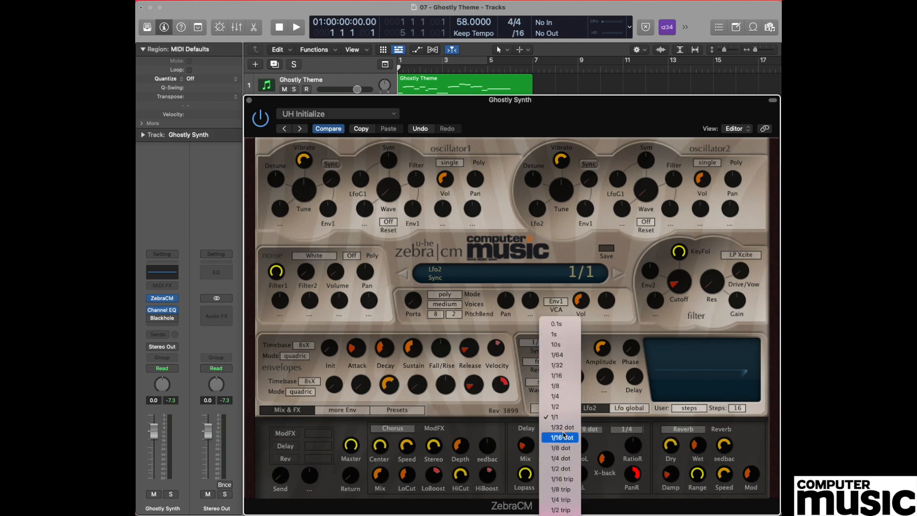
pyautogui.click(565, 395)
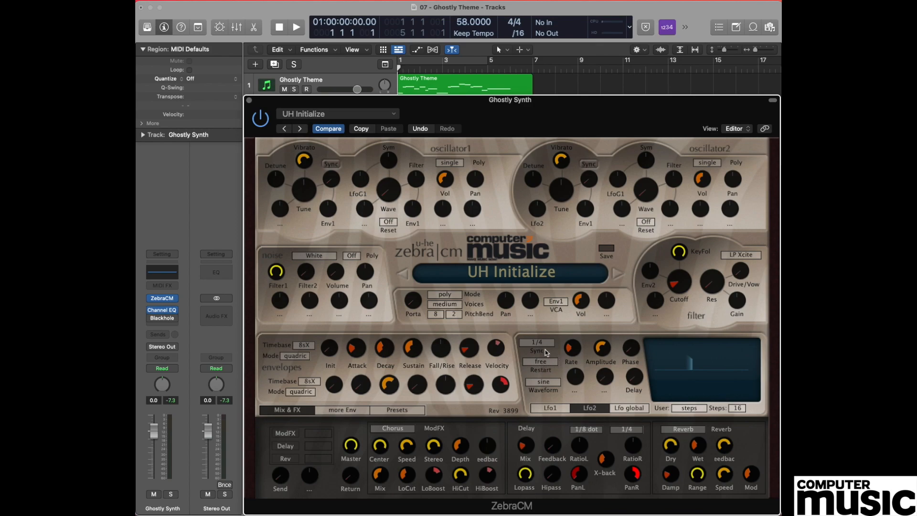
# Try the gate restart mode for Lfo2, and return it to free
pyautogui.click(550, 365)
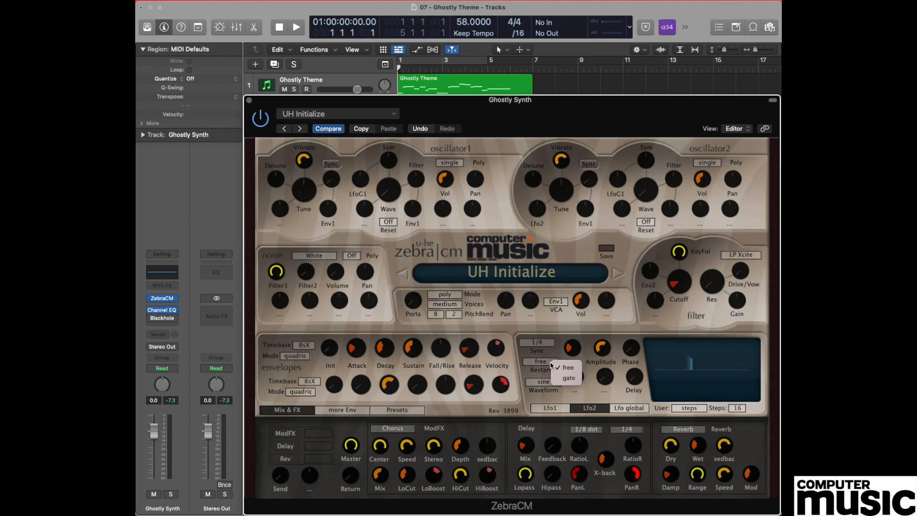
pyautogui.click(568, 379)
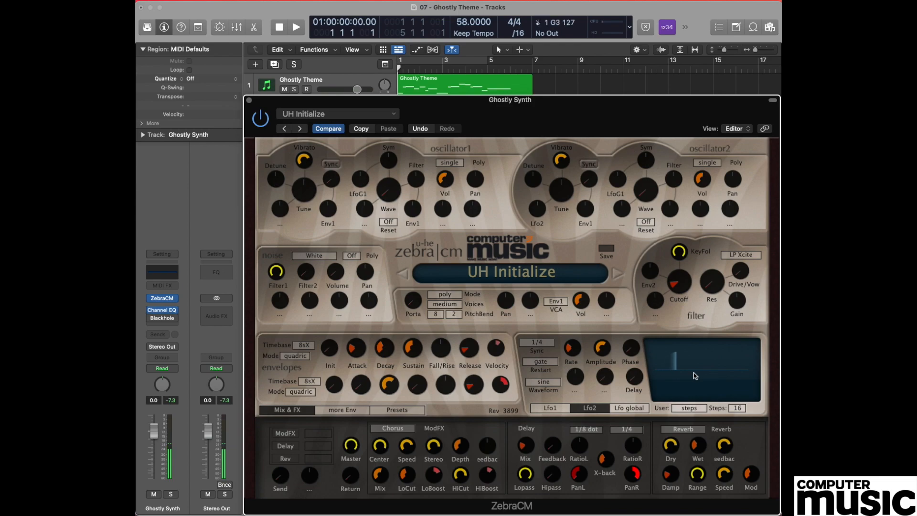
pyautogui.click(543, 363)
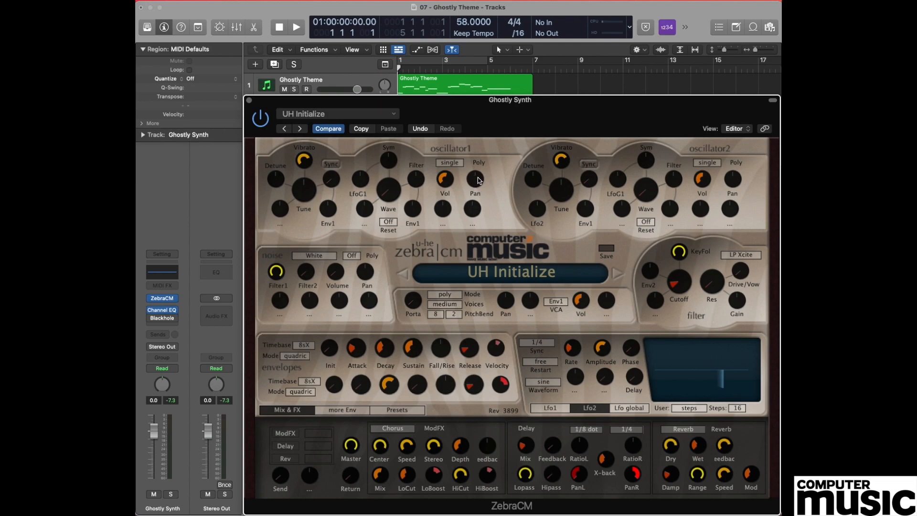
# Pan oscillator 1 to -56 and oscillator 2 to the opposite side, and lengthen envelope 1's release
pyautogui.moveTo(478, 180); pyautogui.dragTo(478, 198)
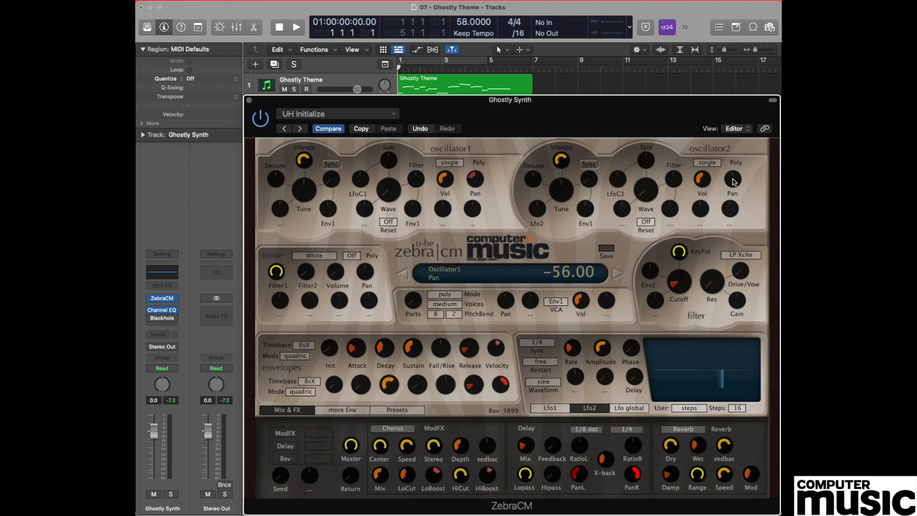
pyautogui.moveTo(738, 185); pyautogui.dragTo(740, 165)
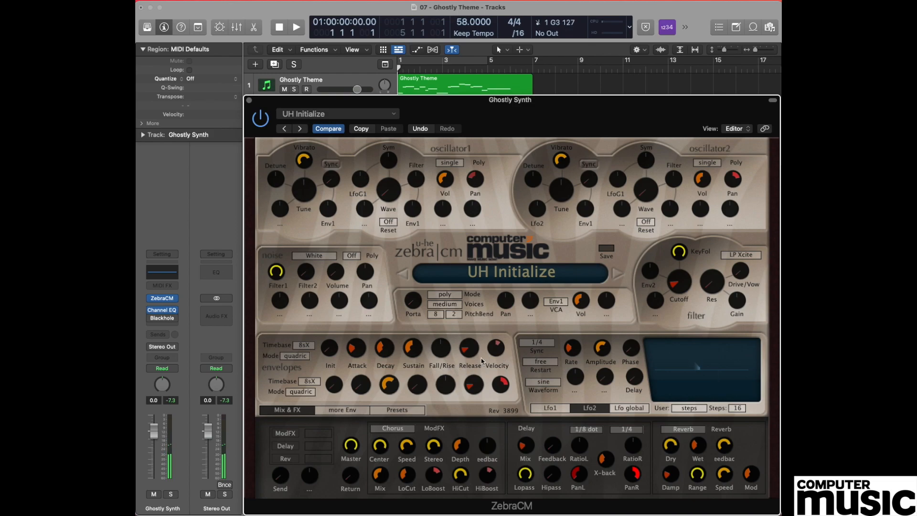
pyautogui.moveTo(472, 353); pyautogui.dragTo(474, 342)
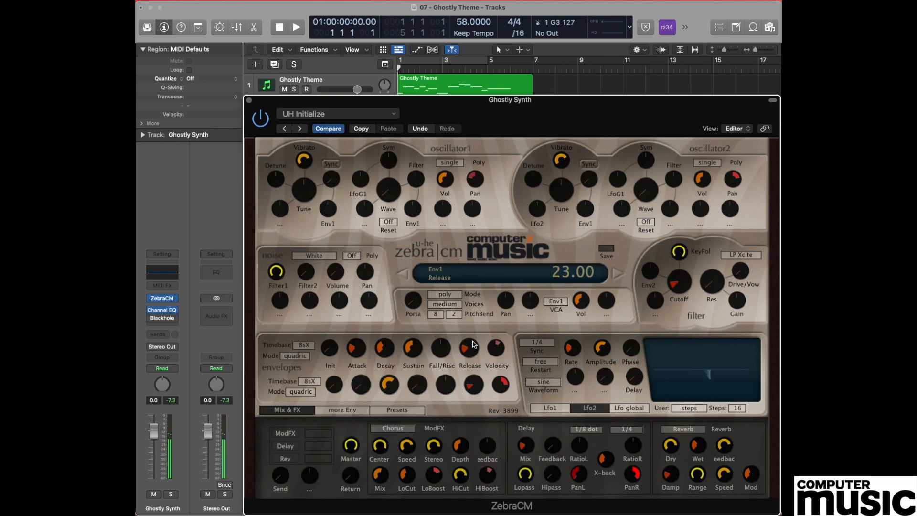
pyautogui.moveTo(470, 350); pyautogui.dragTo(472, 344)
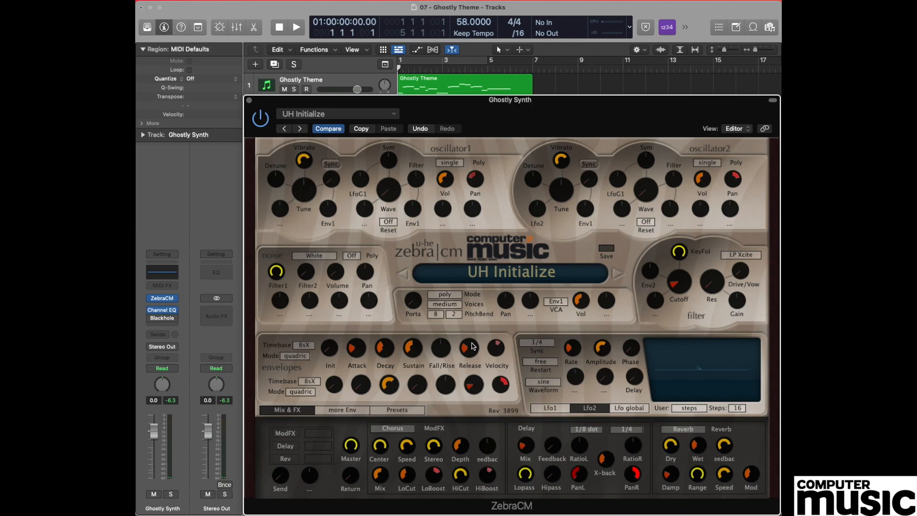
# Open the track's Blackhole reverb, lower its mix to 0 and bring it back up to about 19
pyautogui.moveTo(161, 322)
pyautogui.click(163, 319)
pyautogui.moveTo(776, 67); pyautogui.dragTo(554, 120)
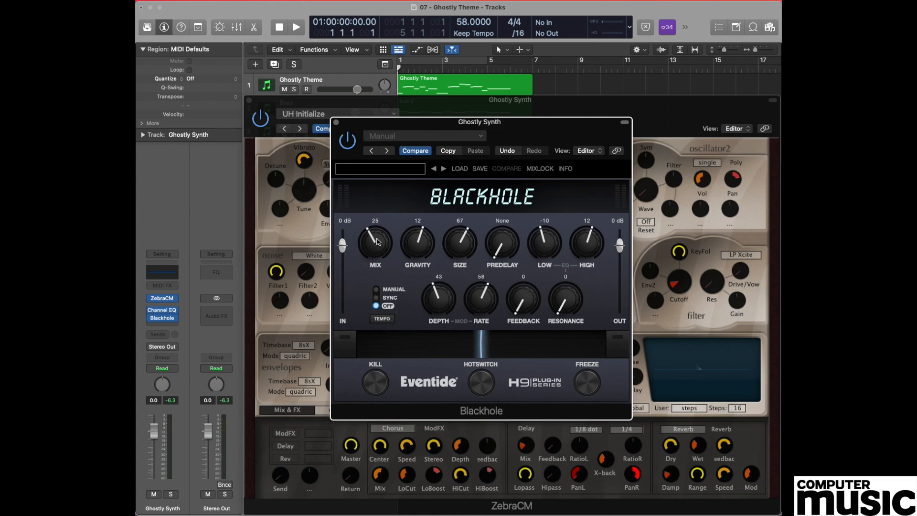
pyautogui.moveTo(377, 239); pyautogui.dragTo(389, 260)
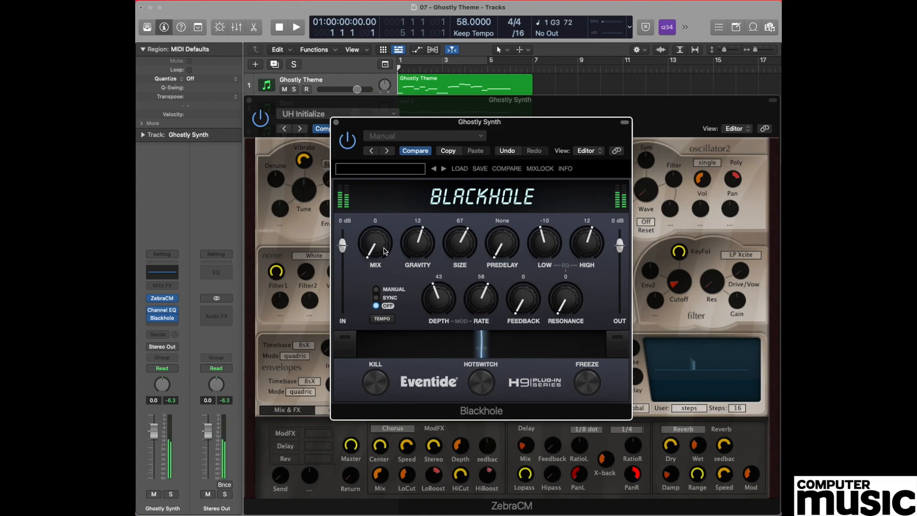
pyautogui.moveTo(383, 250); pyautogui.dragTo(382, 204)
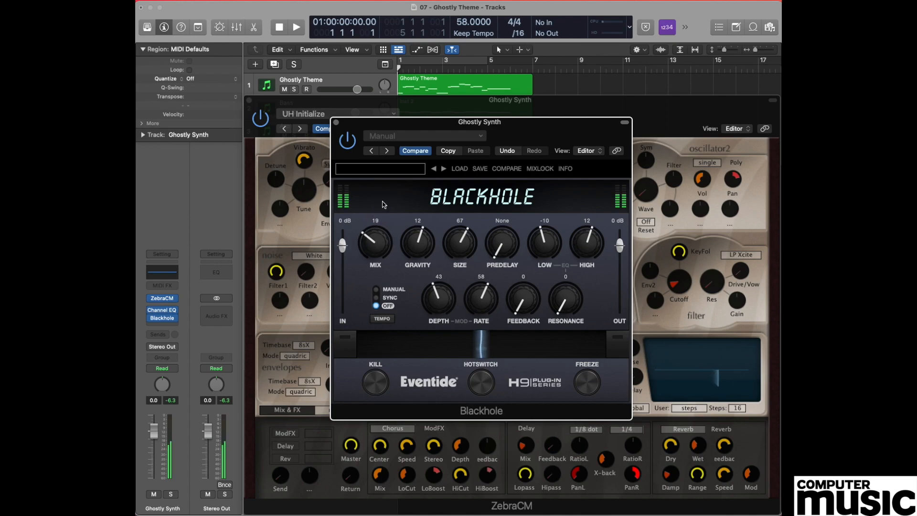